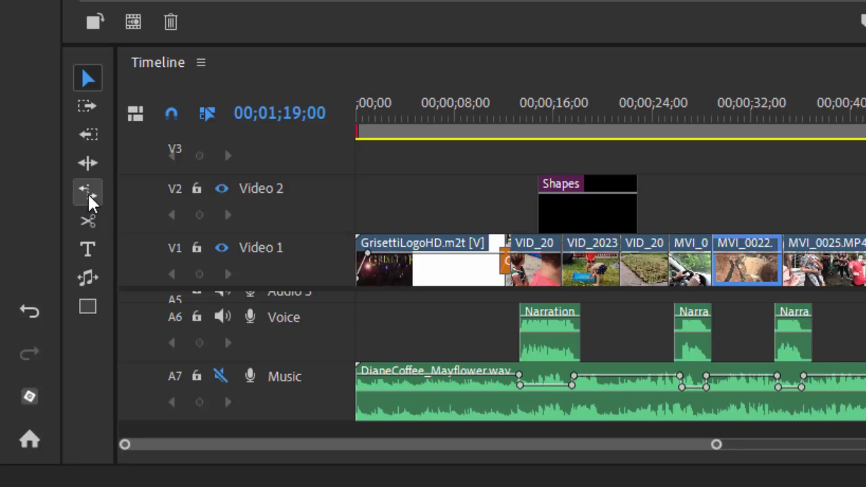
Lengthen the MVI_0047 clip with the Rate Stretch tool so it plays at 42.82% speed
left_click(89, 195)
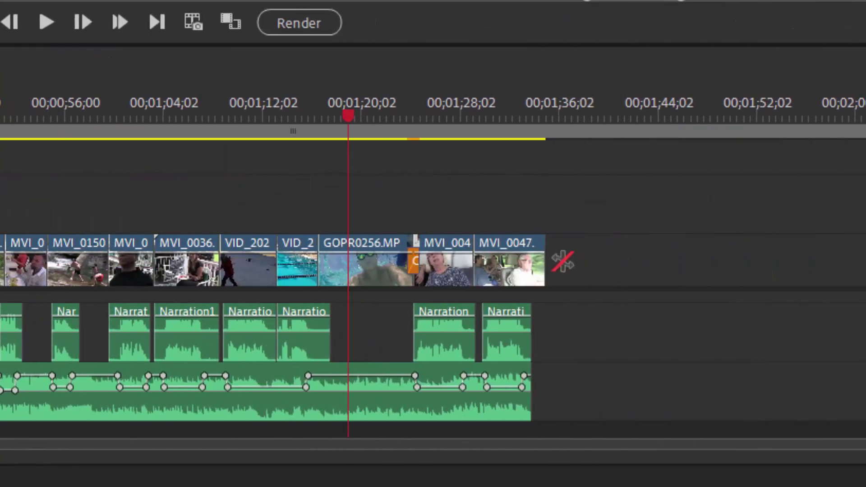
left_click(549, 263)
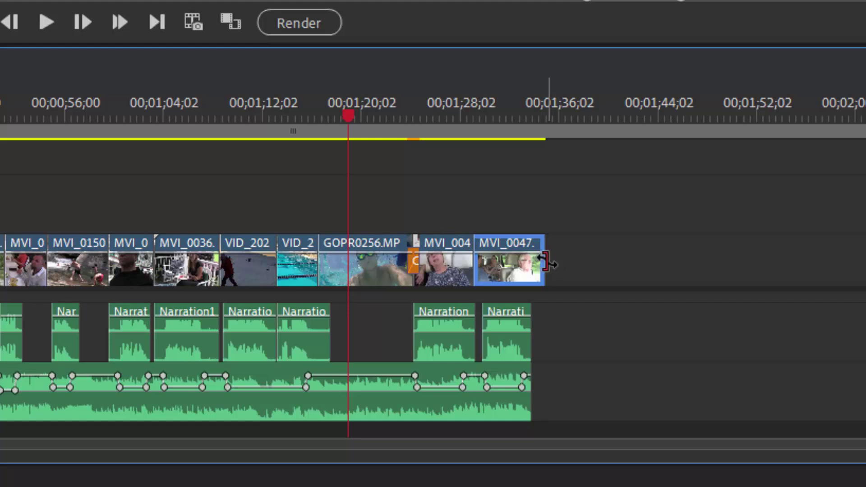
left_click_drag(549, 261, 584, 263)
mouse_move(509, 261)
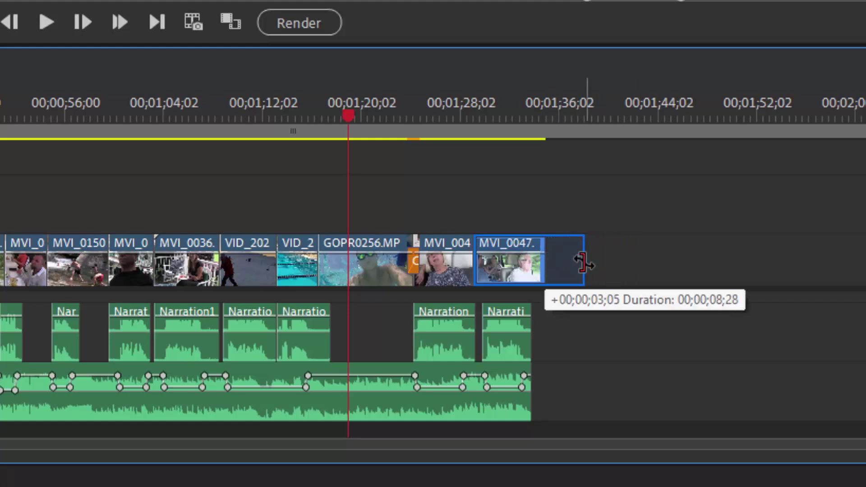
left_click_drag(584, 263, 641, 261)
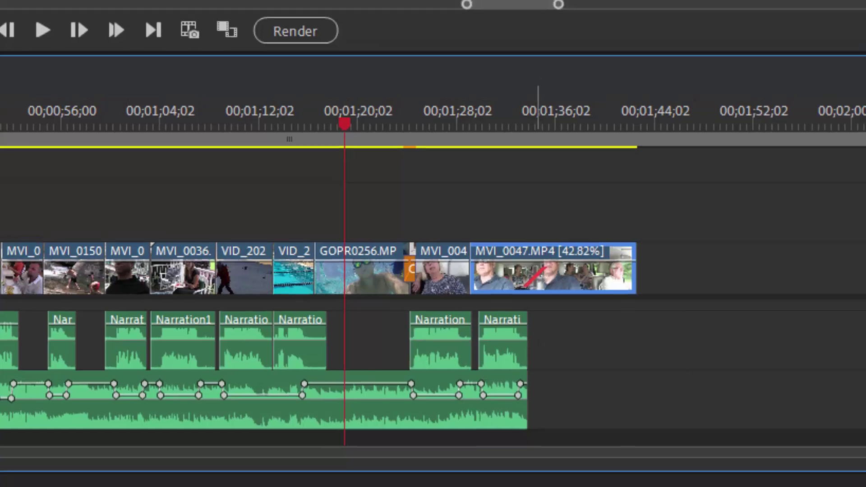
Set MVI_0047 back to 100% speed in Time Stretch, for a 00;00;05;23 duration
right_click(538, 268)
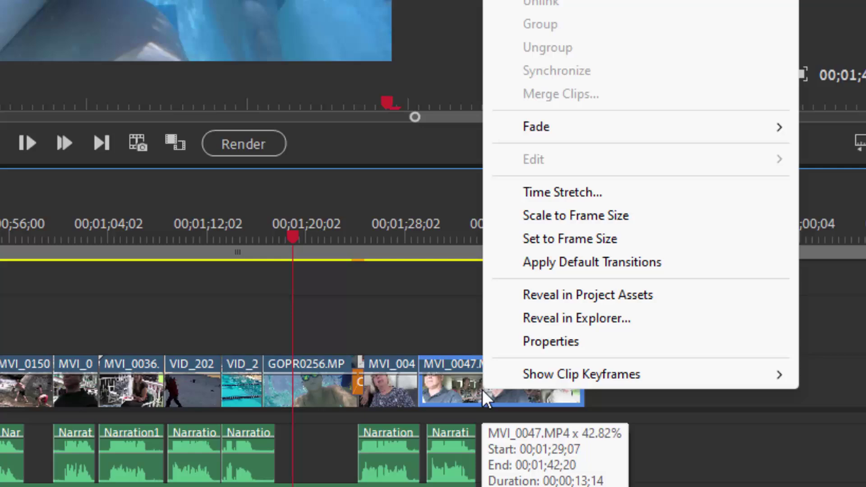
left_click(565, 192)
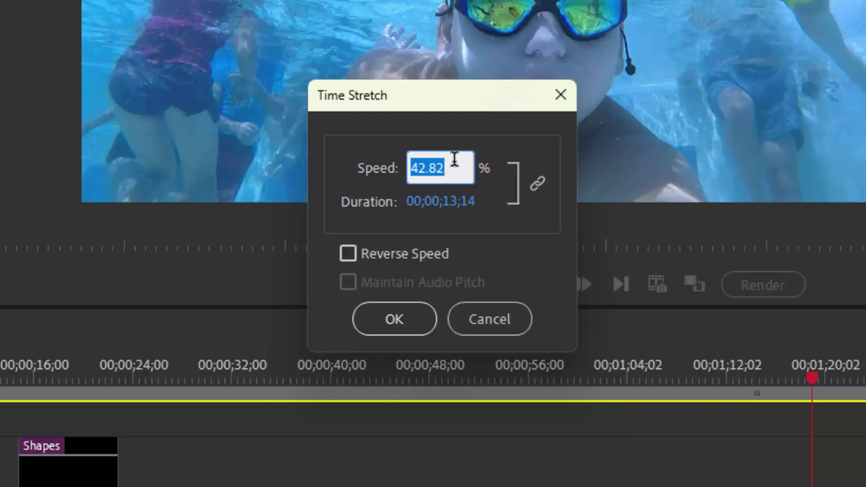
type("100")
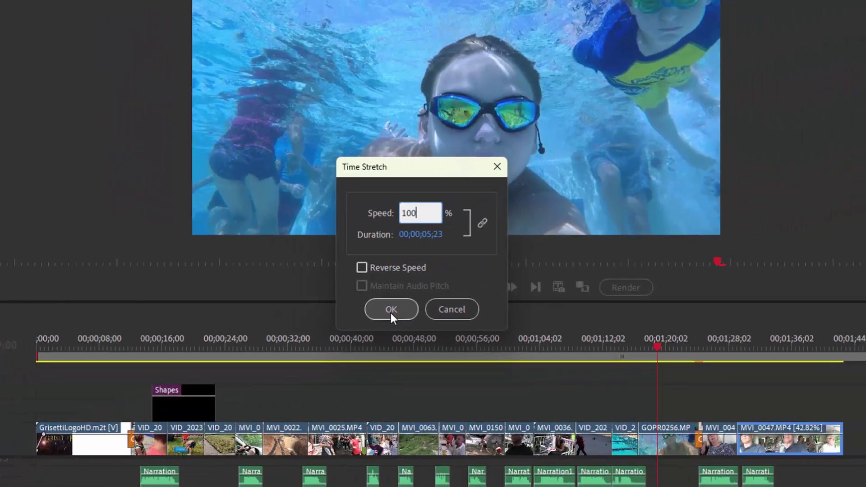
left_click(391, 312)
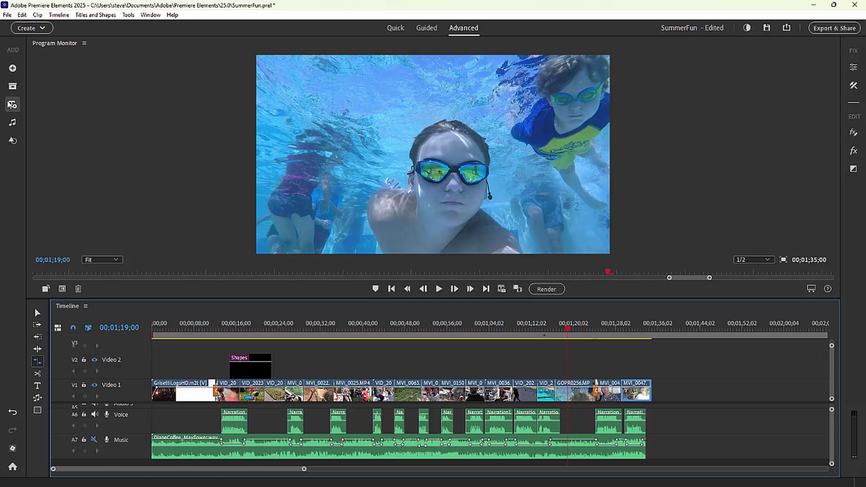
left_click(11, 105)
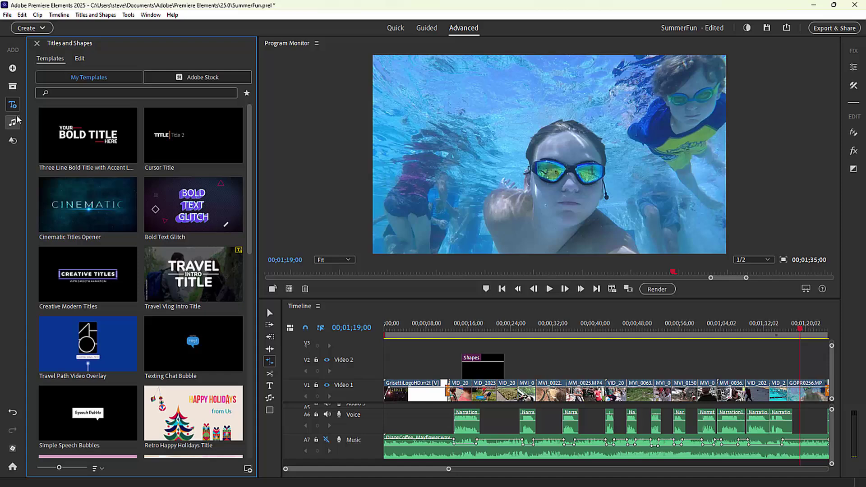
left_click(37, 43)
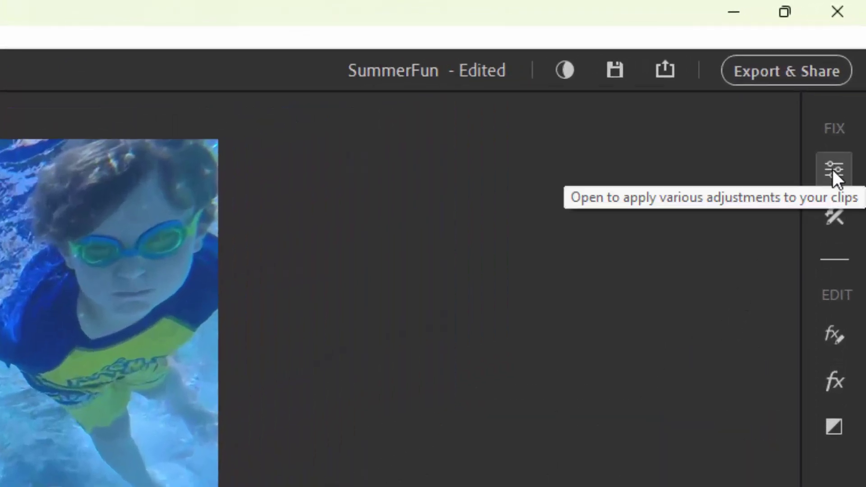
left_click(834, 170)
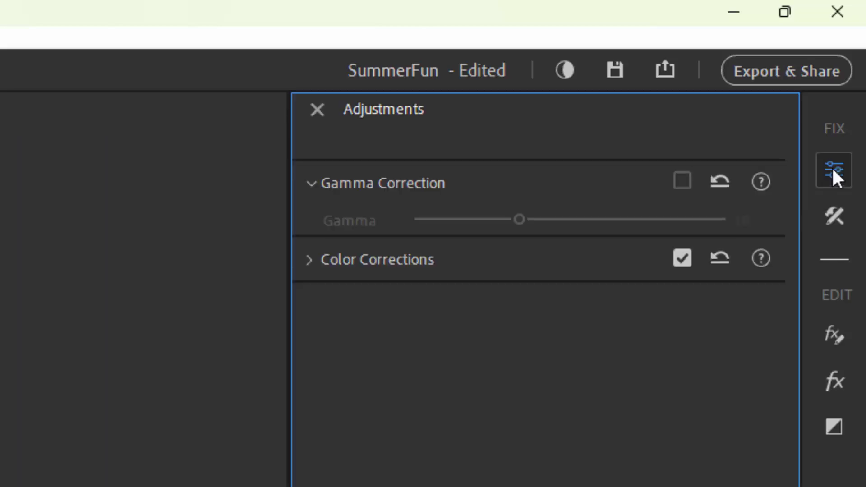
left_click(310, 259)
left_click(309, 183)
left_click(309, 260)
left_click(311, 273)
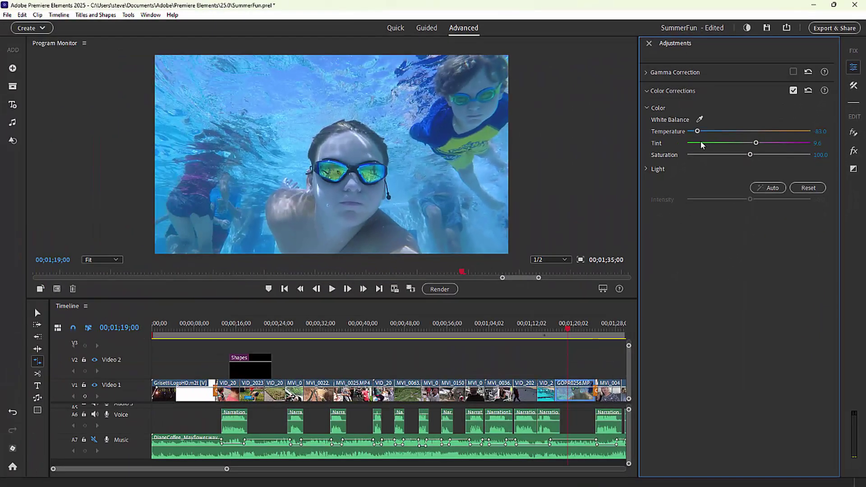
Close the adjustments panel and filter the video effects to the Artistic category
left_click(853, 68)
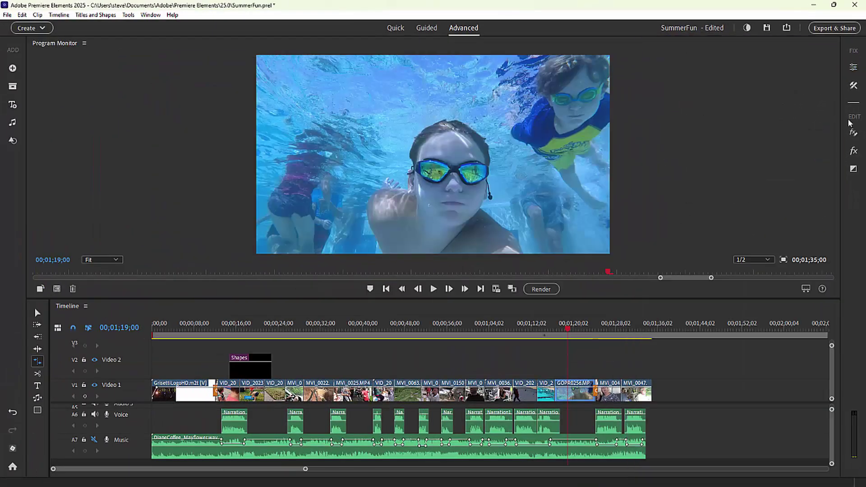
left_click(852, 152)
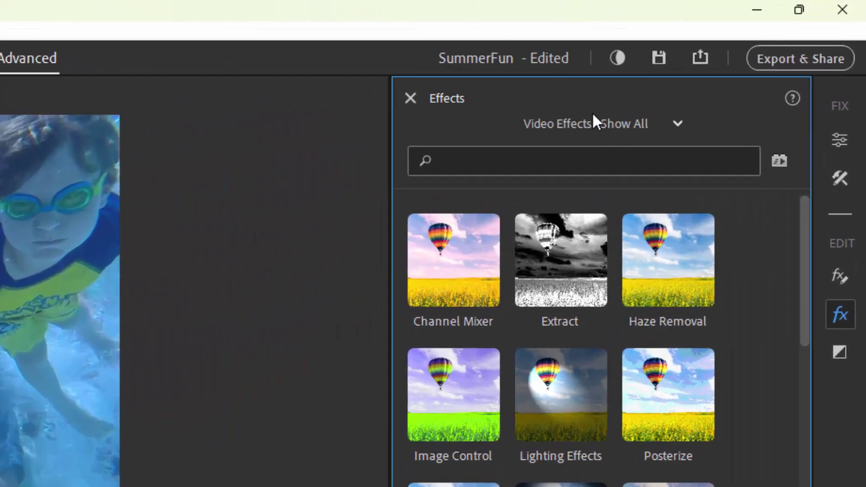
left_click(592, 119)
mouse_move(601, 150)
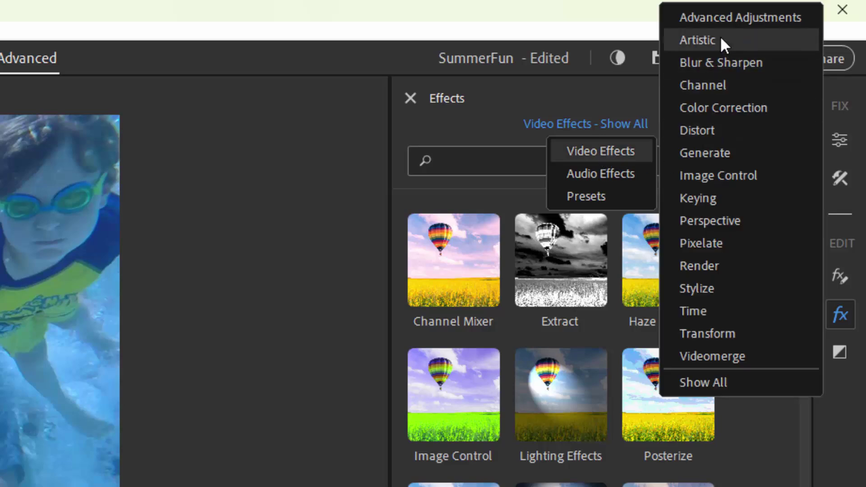
left_click(721, 39)
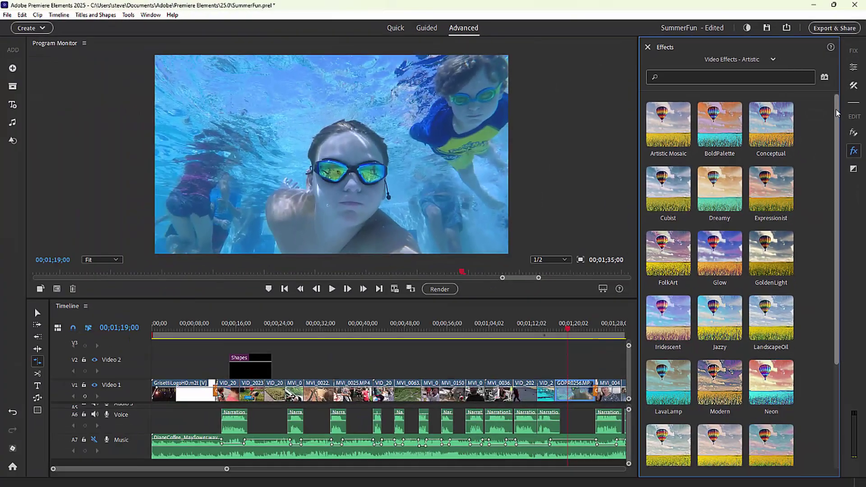
left_click_drag(837, 114, 837, 119)
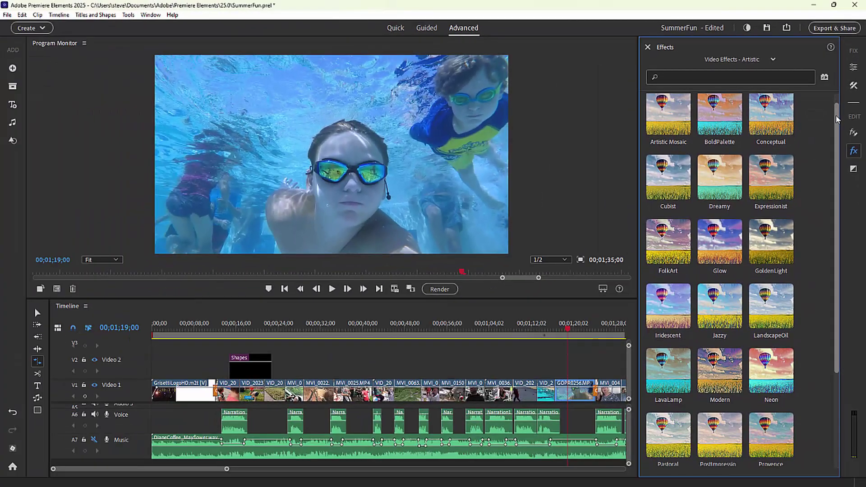
left_click_drag(837, 119, 825, 220)
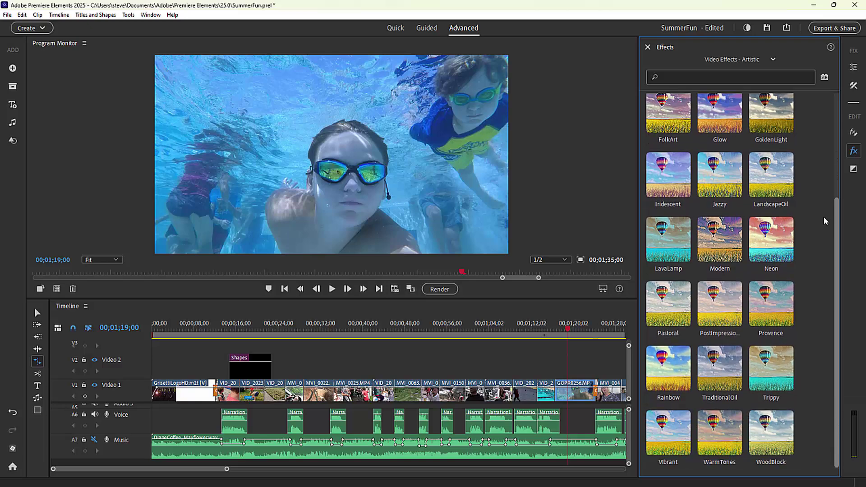
left_click_drag(825, 221, 820, 139)
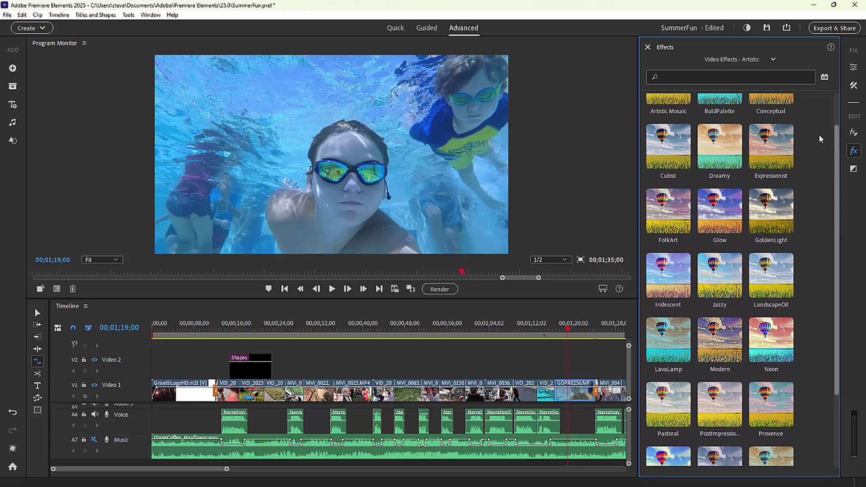
left_click_drag(820, 138, 818, 111)
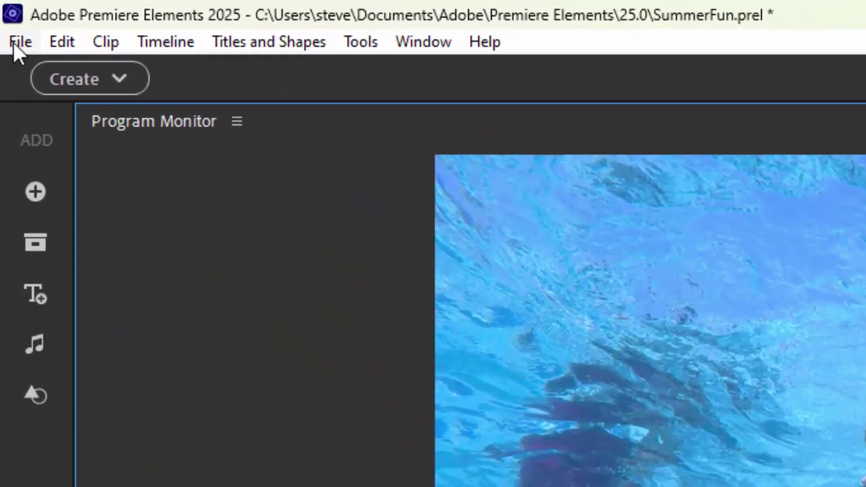
Open the EricAndKathi.prel project from the Premiere Elements 21.0 folder
left_click(7, 15)
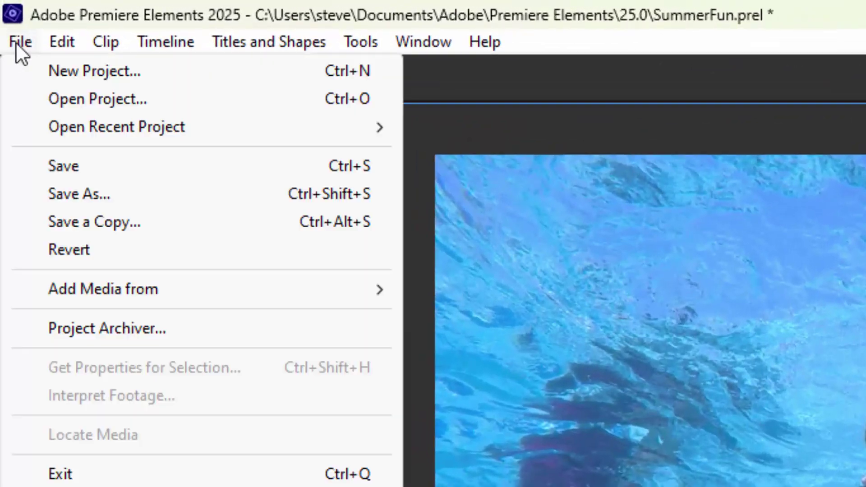
left_click(115, 99)
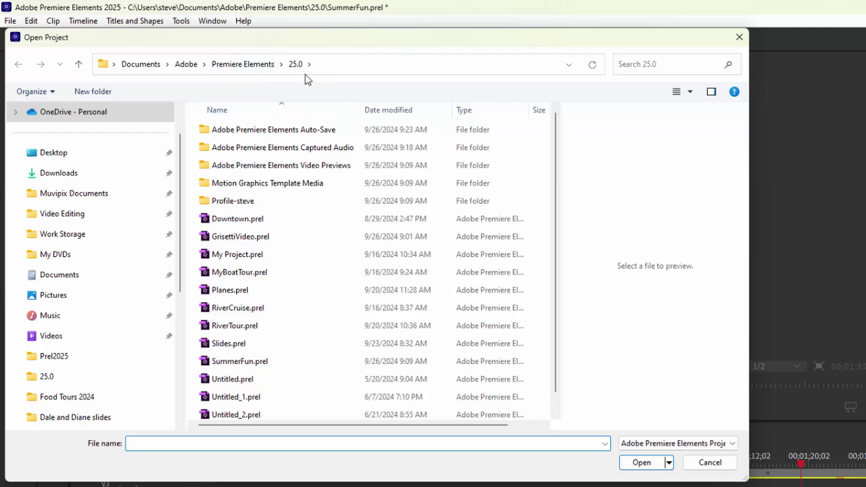
left_click(248, 70)
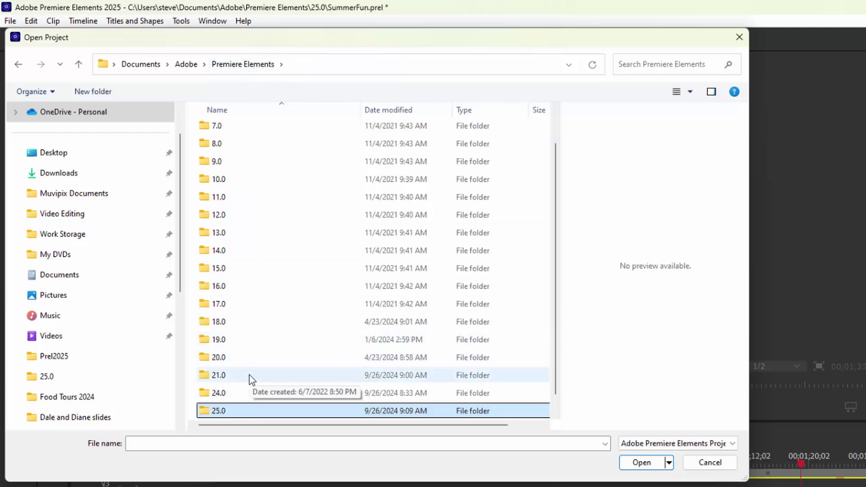
left_click(250, 377)
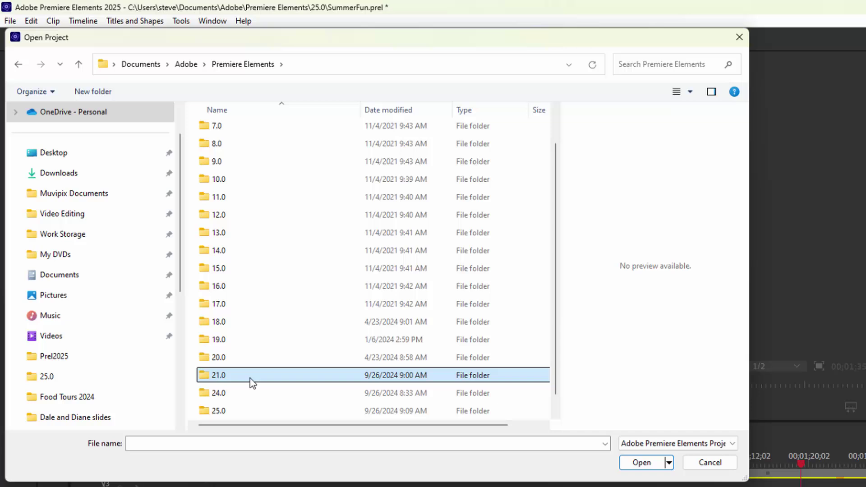
double_click(250, 377)
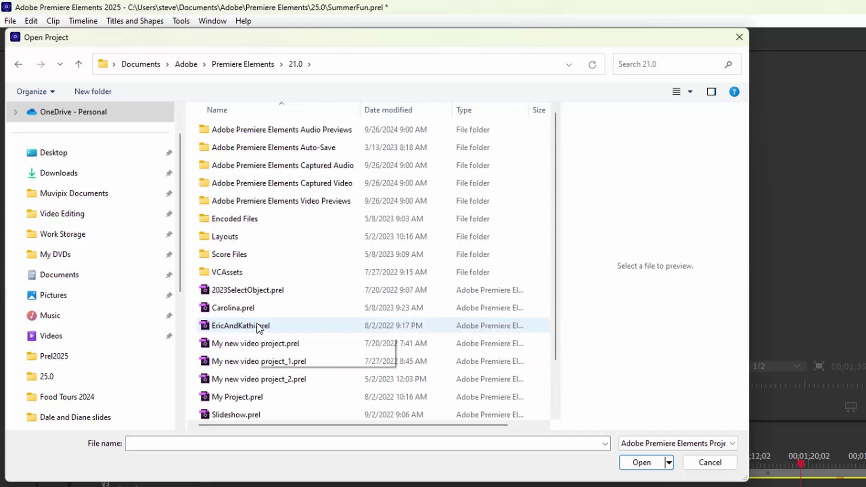
left_click(257, 327)
left_click(640, 466)
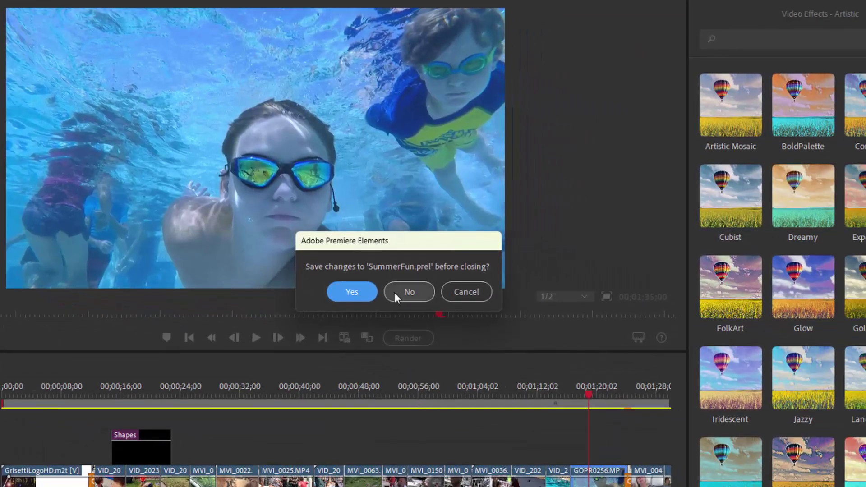
Close SummerFun without saving its changes
left_click(395, 293)
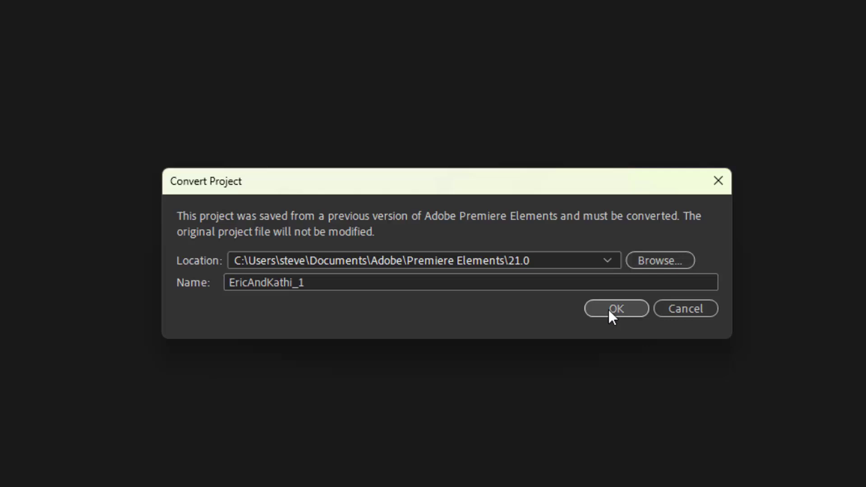
Accept converting the older EricAndKathi project into the EricAndKathi_1 copy
left_click(610, 309)
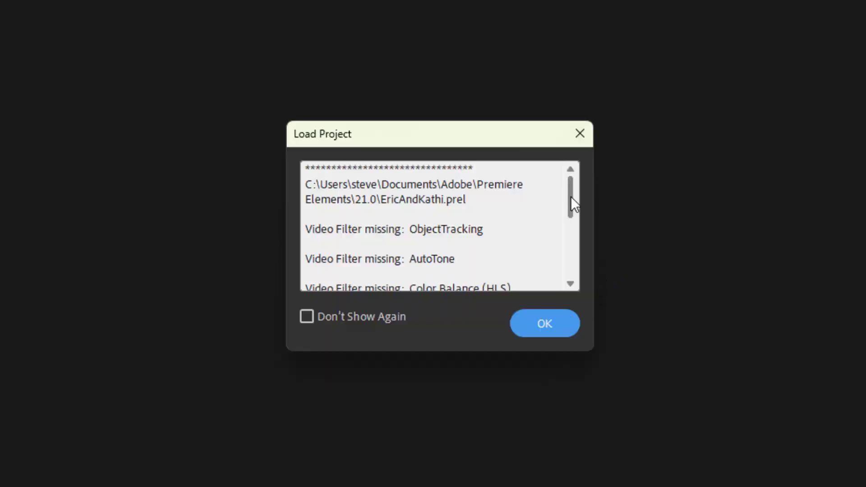
mouse_move(573, 199)
left_mouse_down()
mouse_move(565, 273)
mouse_move(577, 188)
left_mouse_up()
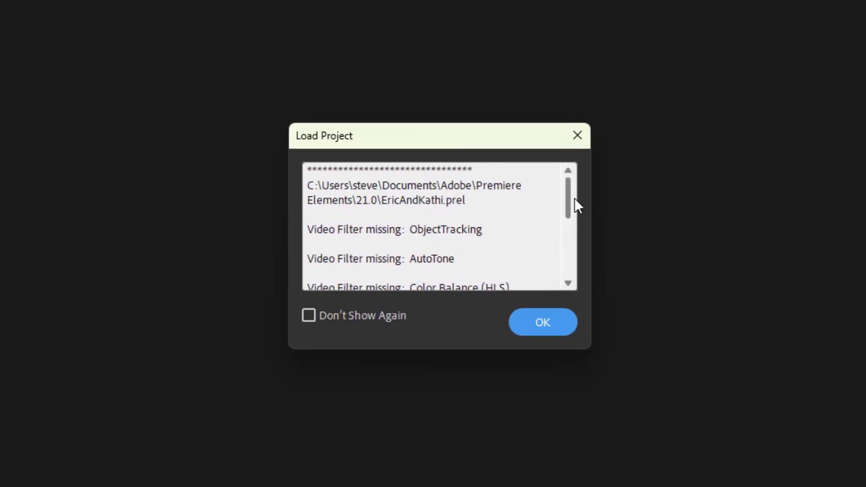
Dismiss the EricAndKathi load report listing missing video filters
left_click(492, 285)
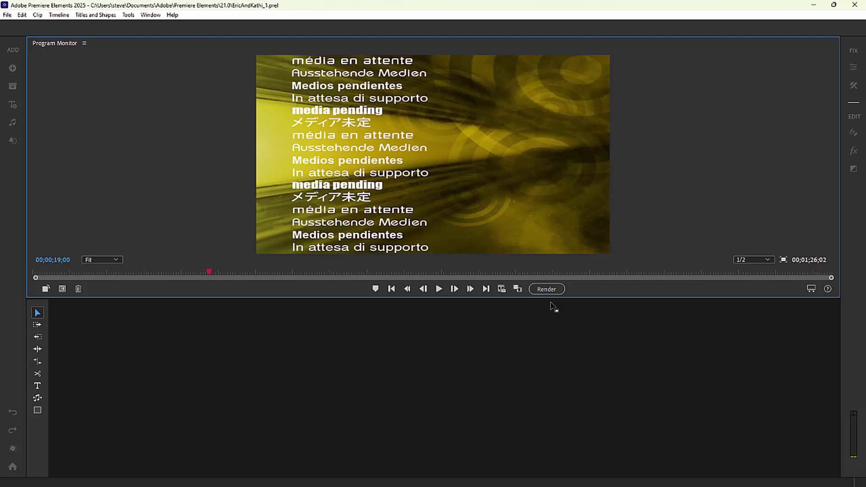